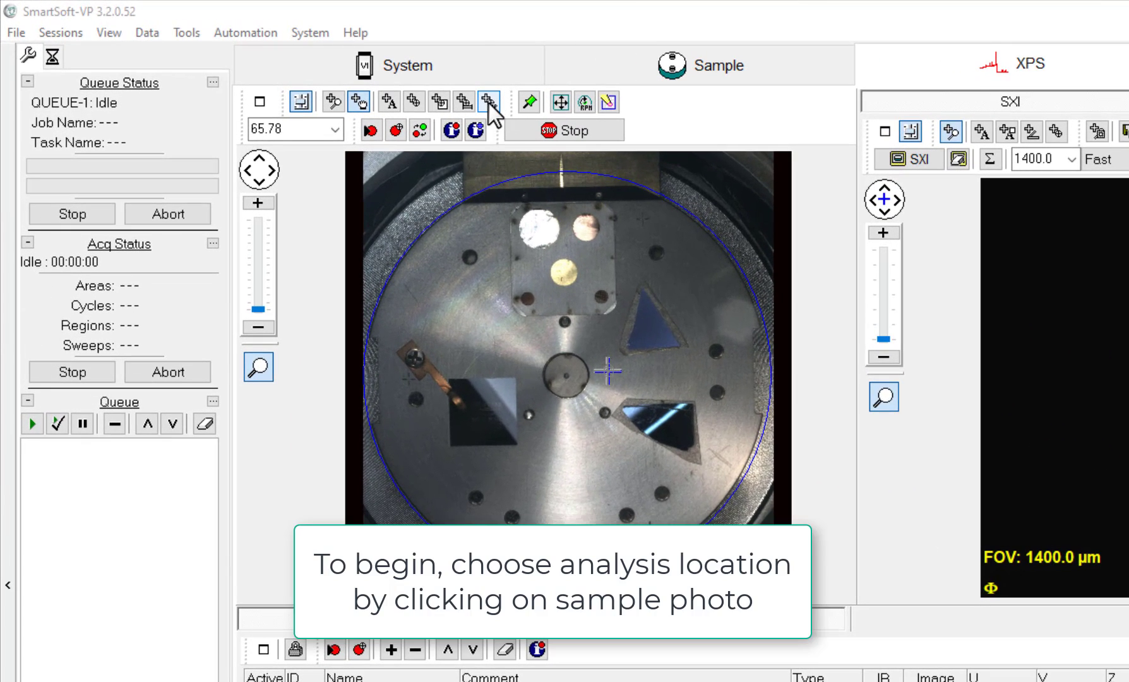
Add a second high-power analysis position, SiO2, on the lower triangular sample.
{"action": "left_click", "coordinate": [488, 103]}
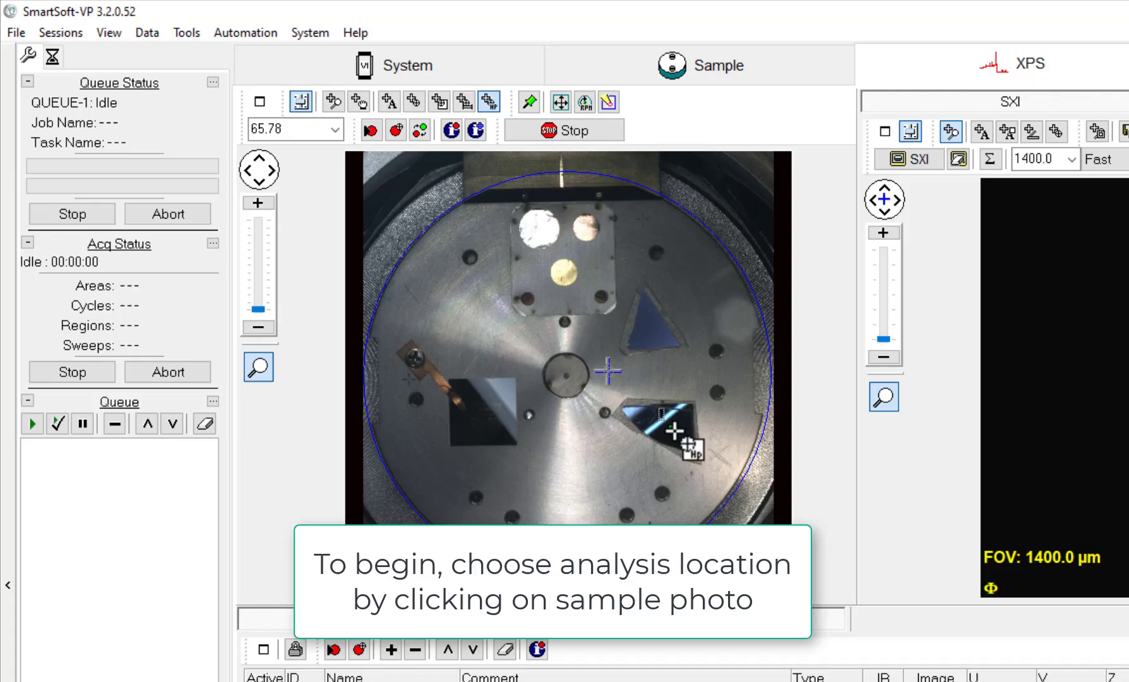
{"action": "left_click", "coordinate": [674, 431]}
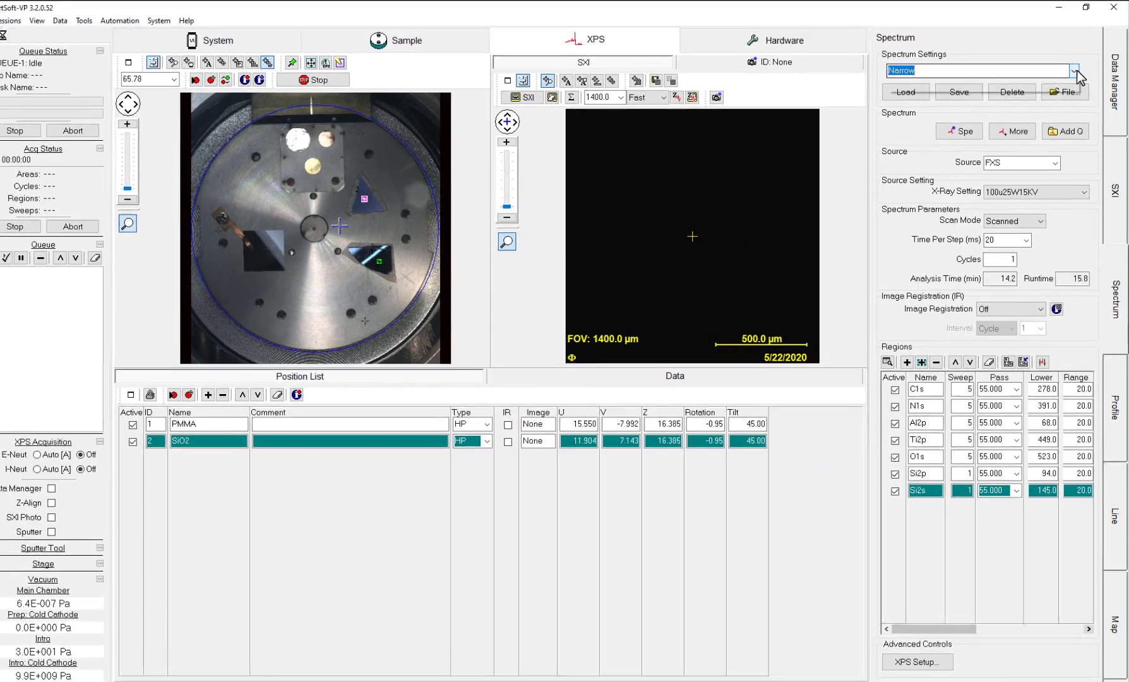
Load the SURVEY-HP_0-1300eV settings, leaving one Su1s region spanning 0–1300 eV.
{"action": "left_click", "coordinate": [1077, 69]}
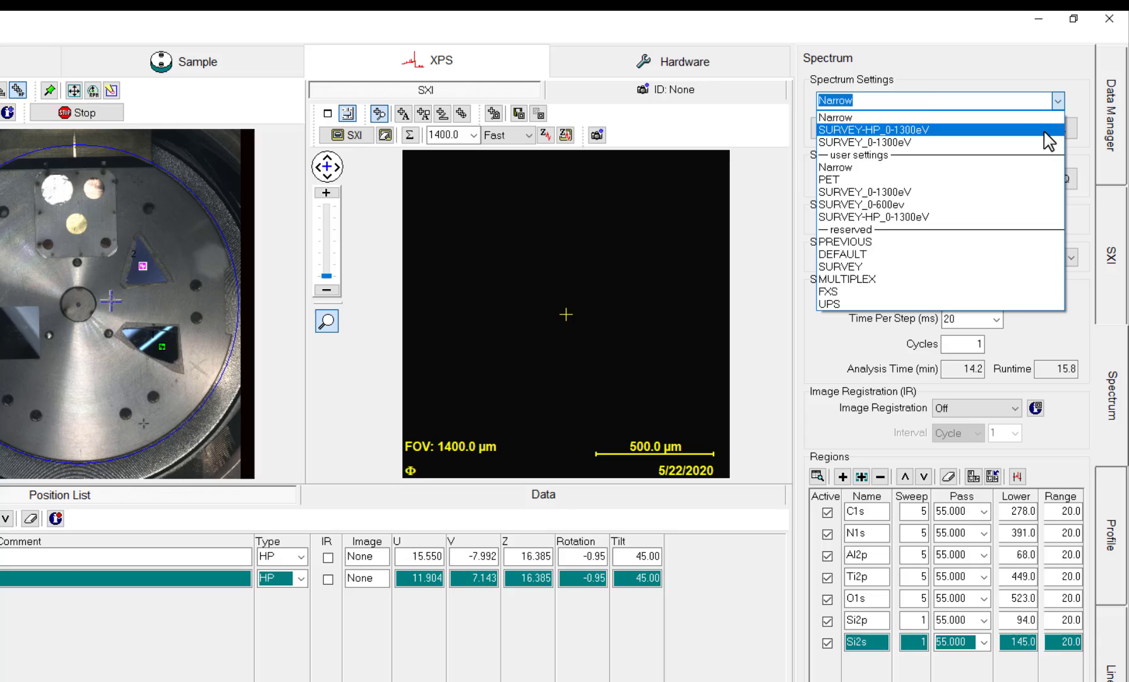
{"action": "left_click", "coordinate": [1045, 133]}
{"action": "left_click", "coordinate": [850, 127]}
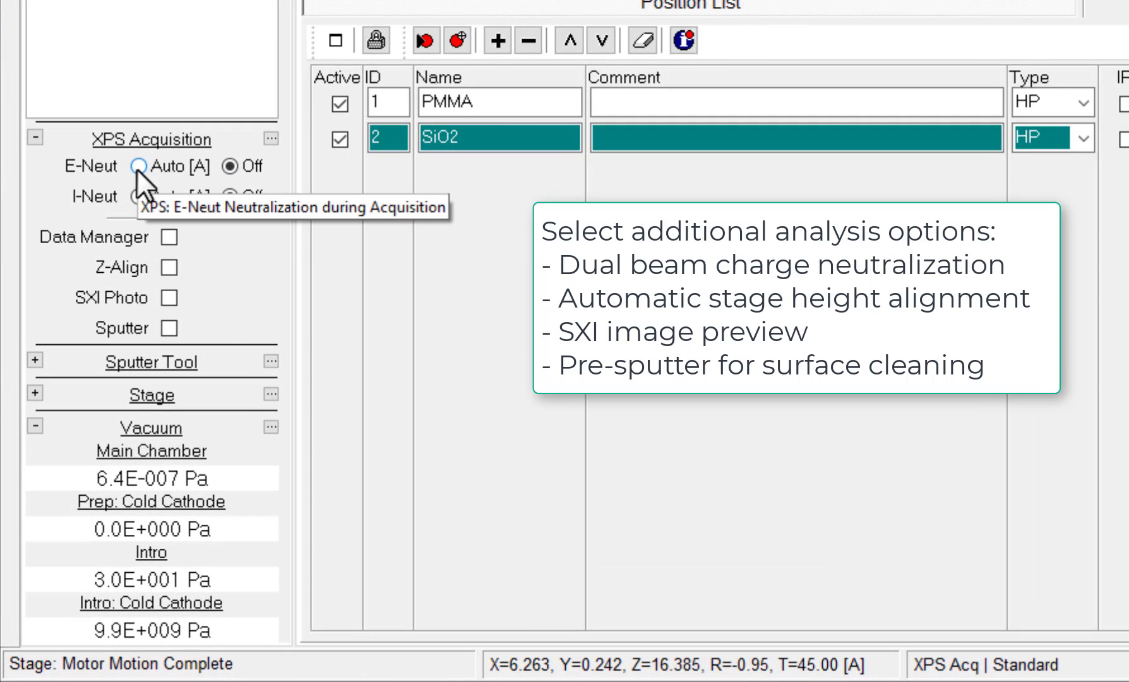
Set E-Neut and I-Neut to Auto and enable Z-Align and SXI Photo.
{"action": "left_click", "coordinate": [137, 166]}
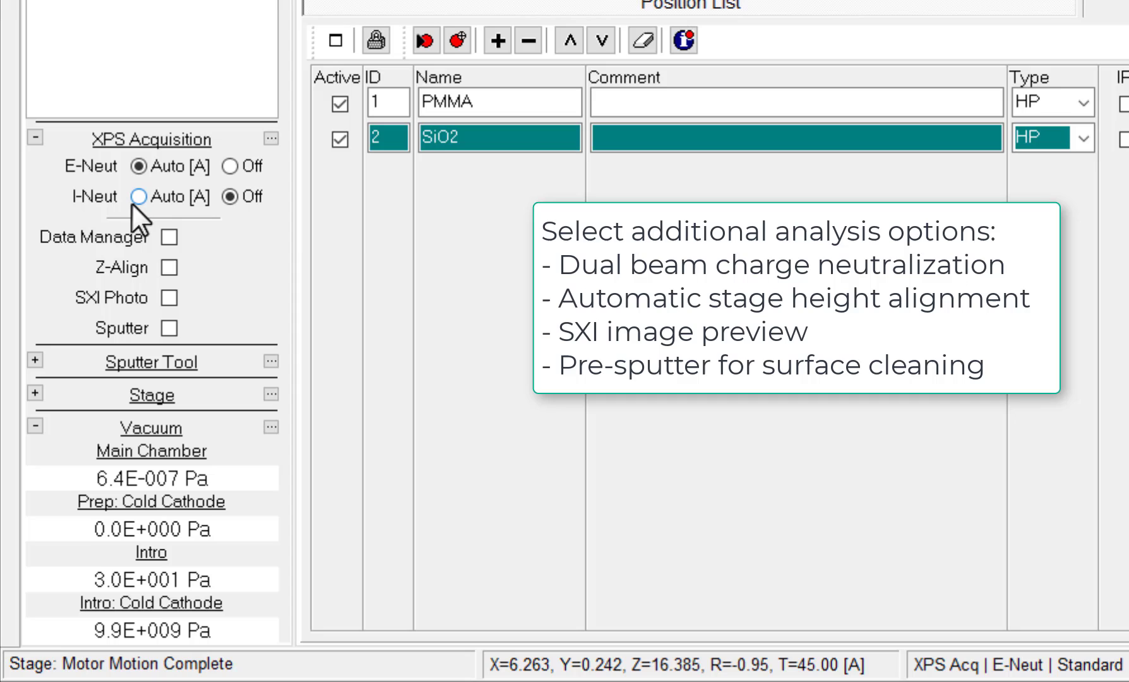
{"action": "left_click", "coordinate": [135, 200]}
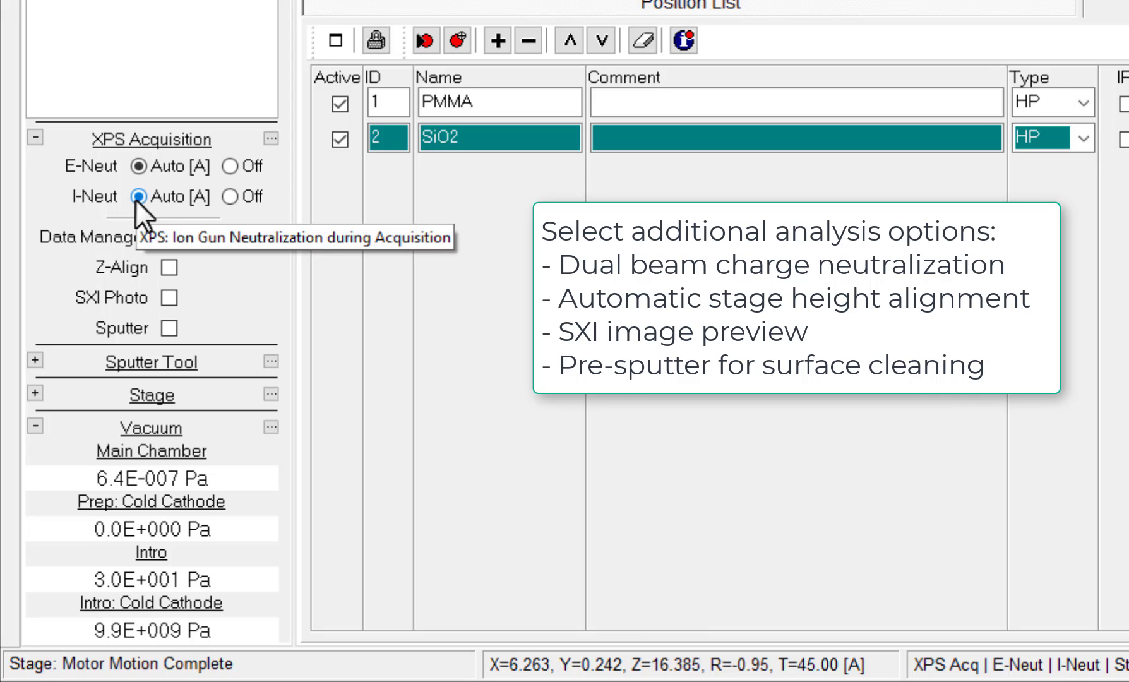
{"action": "left_click", "coordinate": [172, 270]}
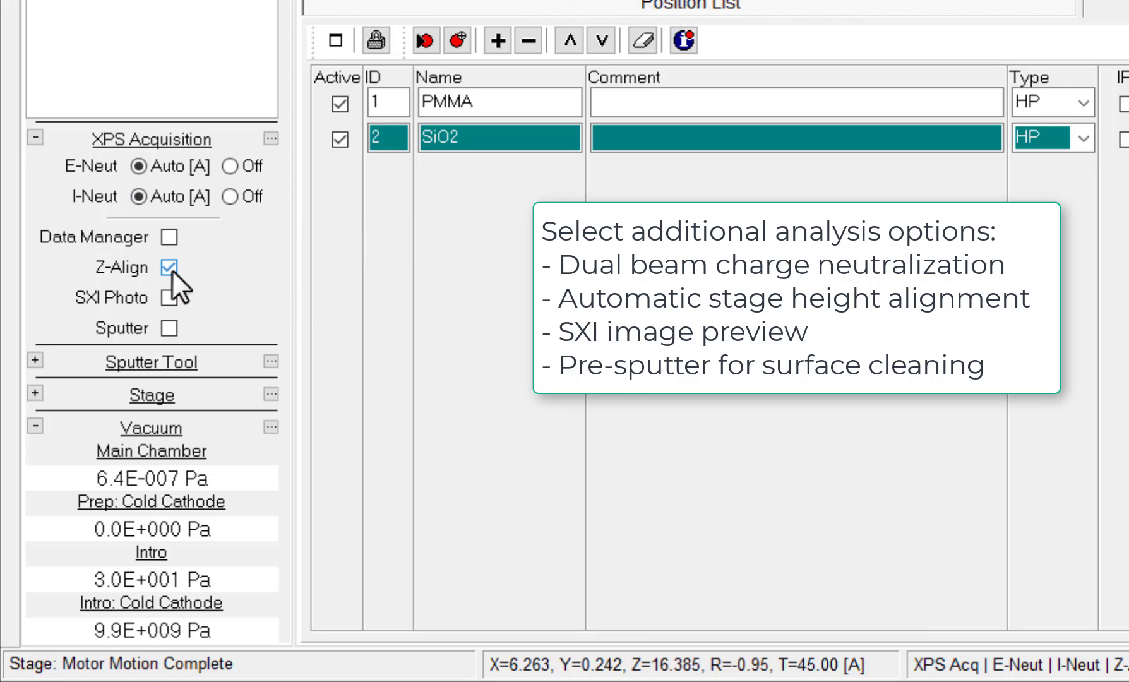
{"action": "left_click", "coordinate": [168, 298]}
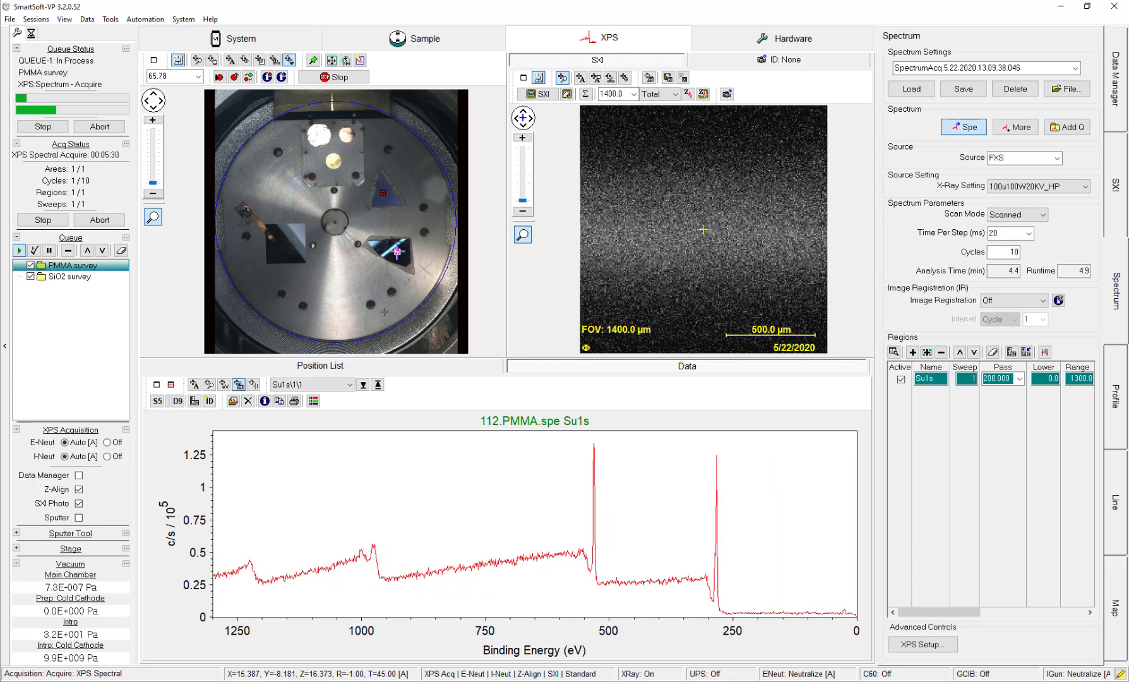
Run peak ID to label C_KLL, O_KLL, O1s and C1s on the PMMA survey.
{"action": "left_click", "coordinate": [209, 402]}
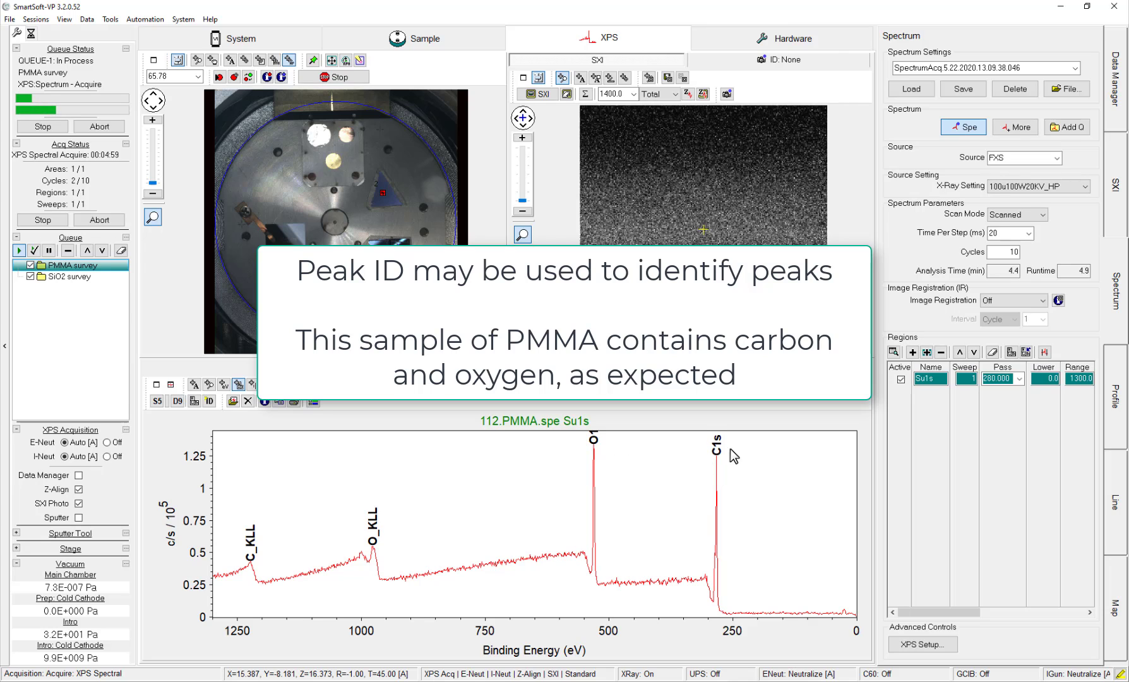
Import the labelled peaks from the spectral display as C1s and O1s regions.
{"action": "left_click", "coordinate": [1027, 352]}
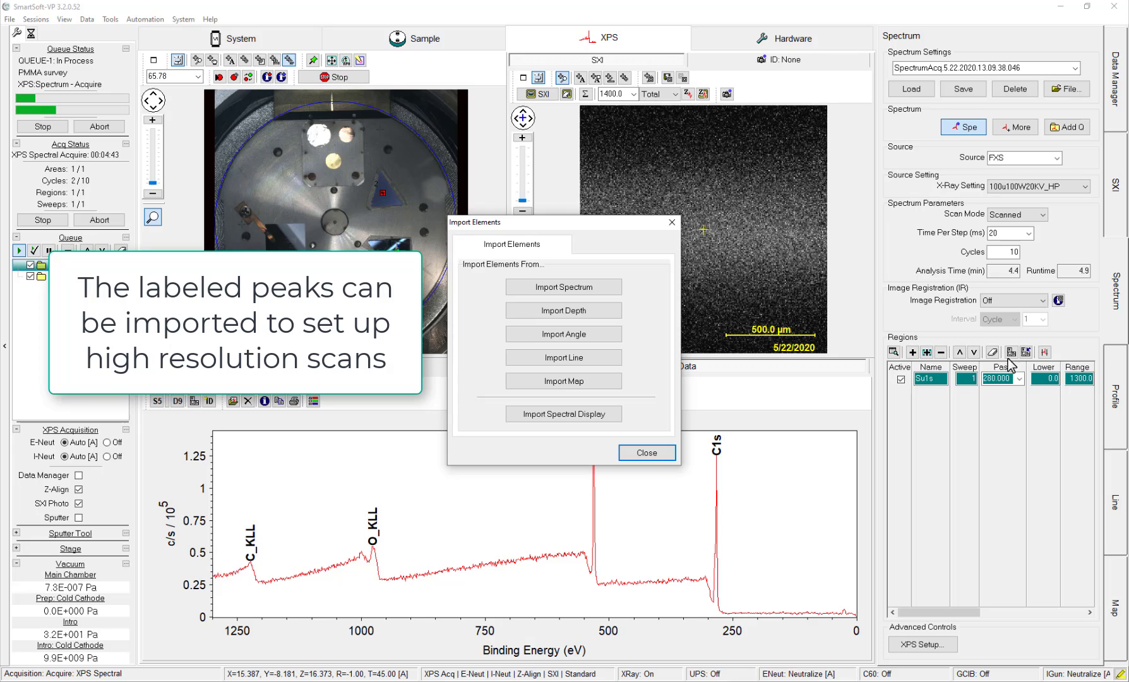
{"action": "left_click", "coordinate": [613, 418]}
{"action": "left_click", "coordinate": [658, 452]}
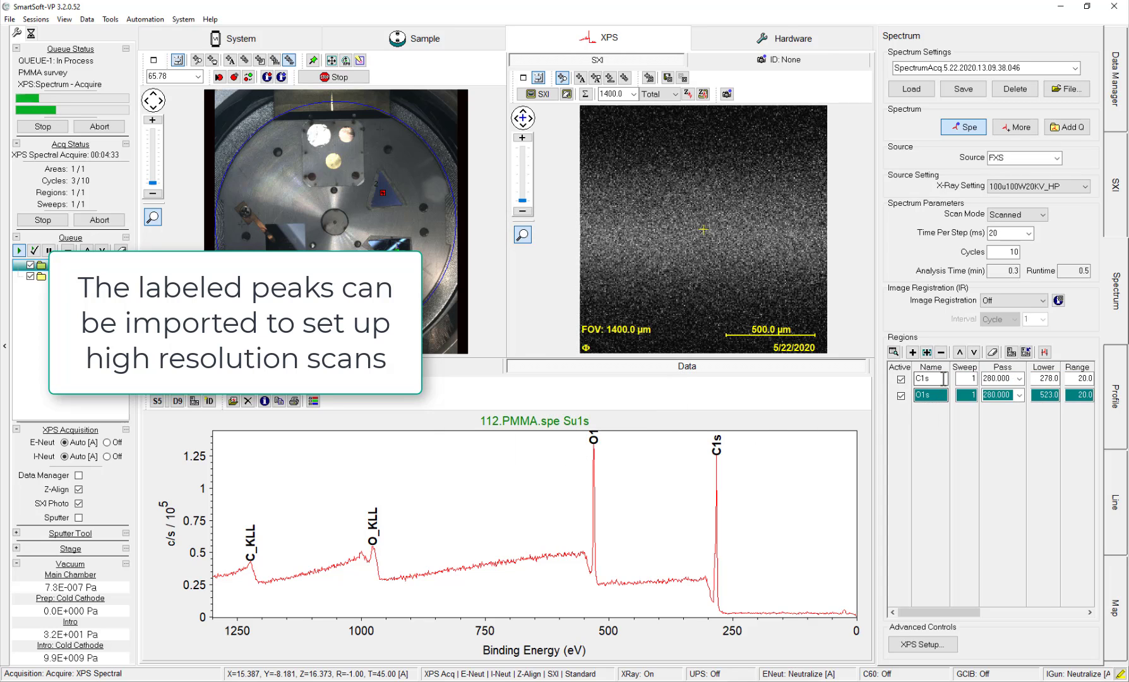
Set the pass energy of both C1s and O1s regions to 26.000.
{"action": "left_click", "coordinate": [1002, 378]}
{"action": "left_click", "coordinate": [1019, 378]}
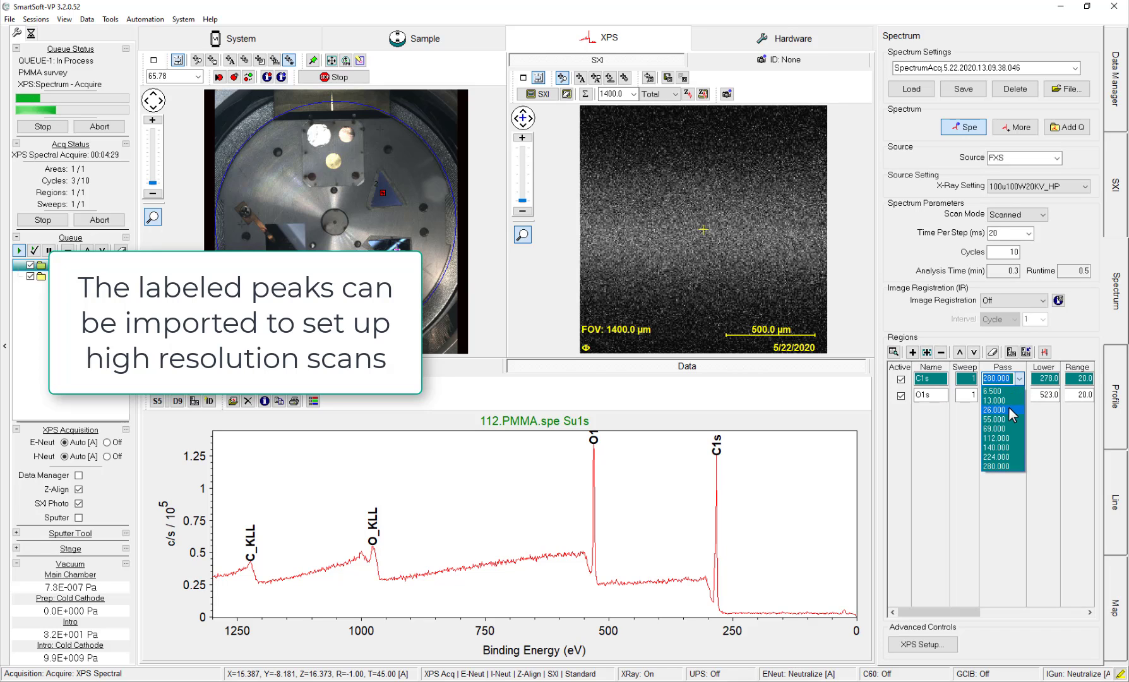
{"action": "left_click", "coordinate": [1008, 409]}
{"action": "left_click", "coordinate": [1010, 396]}
{"action": "left_click", "coordinate": [1020, 395]}
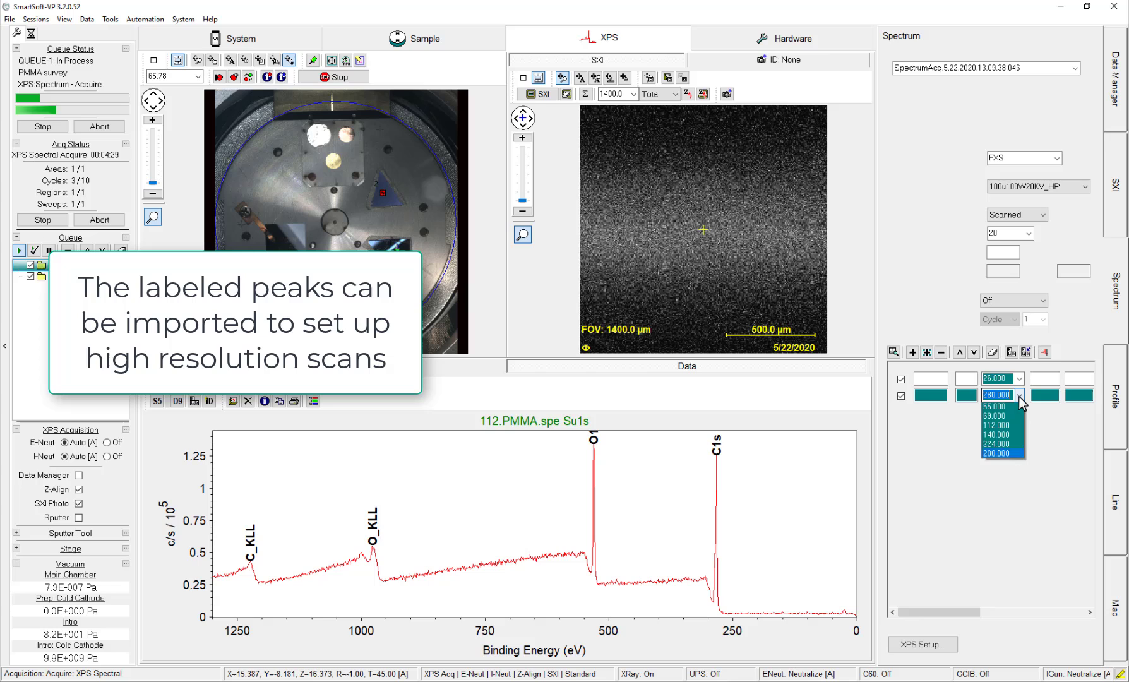
{"action": "scroll", "coordinate": [1013, 415], "scroll_direction": "up", "scroll_amount": 1}
{"action": "left_click", "coordinate": [1009, 425]}
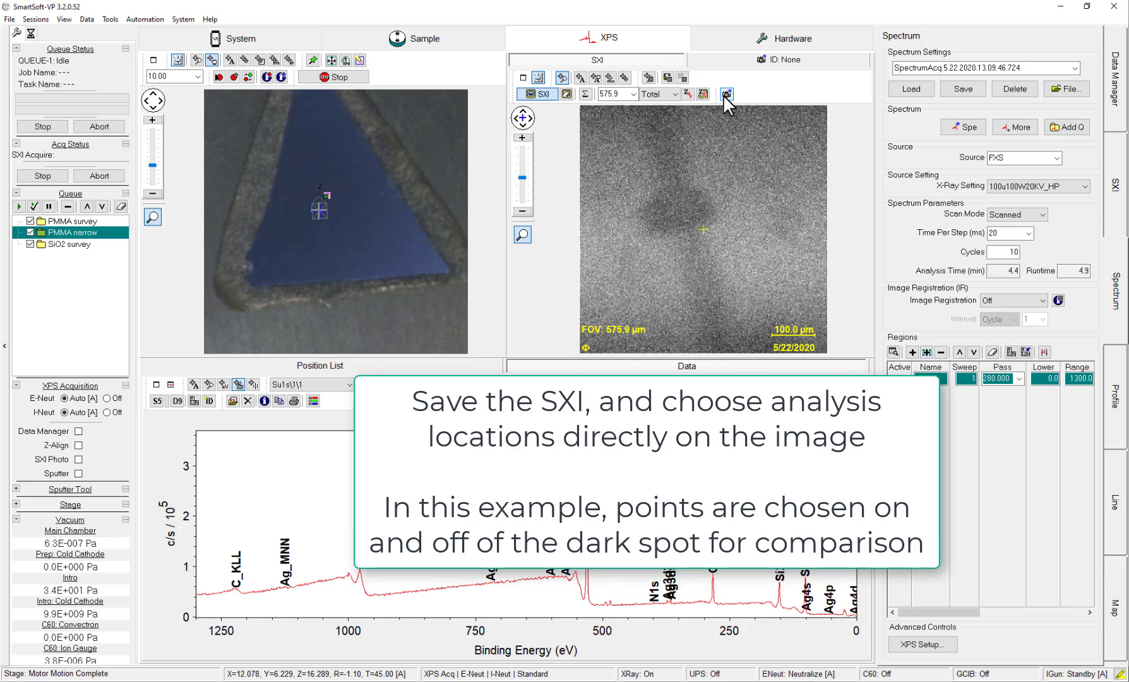
Save the SXI image as 3-SXI and place analysis points on and off the dark spot.
{"action": "left_click", "coordinate": [727, 94]}
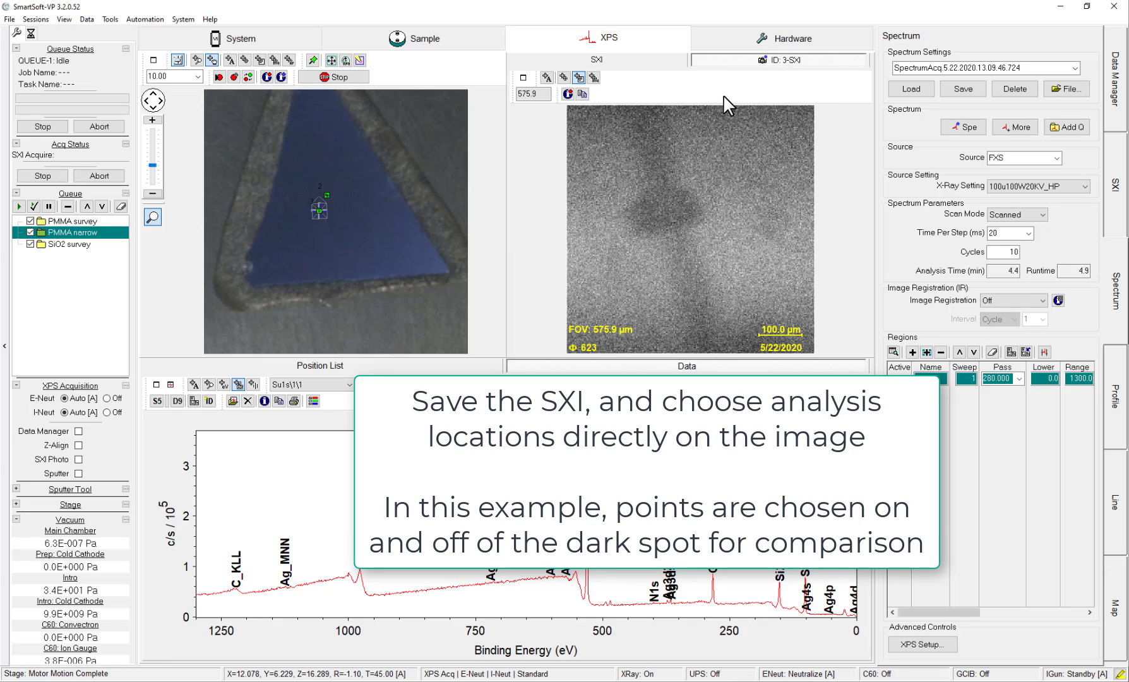
{"action": "left_click", "coordinate": [563, 78]}
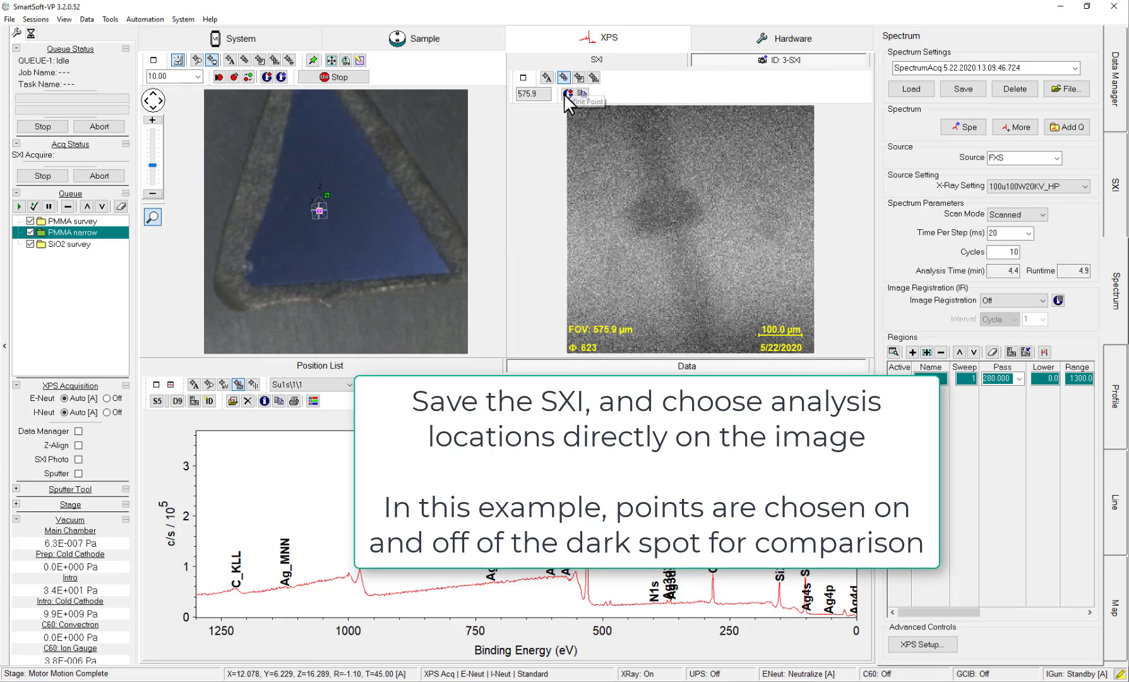
{"action": "left_click", "coordinate": [667, 211]}
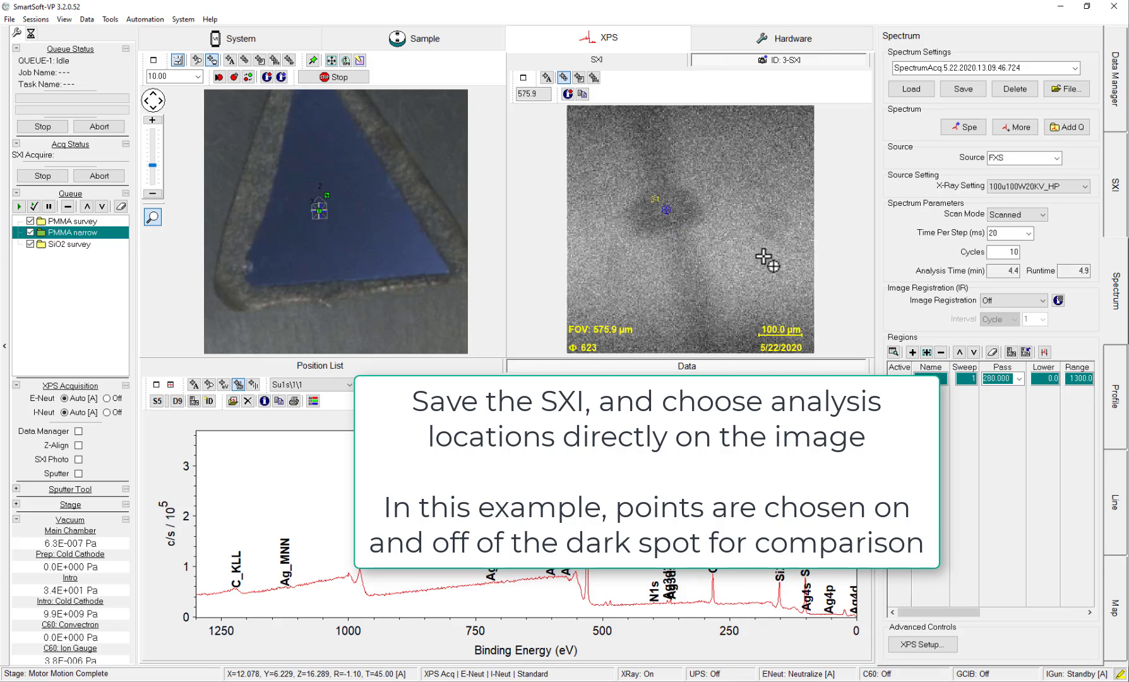
{"action": "left_click", "coordinate": [764, 255]}
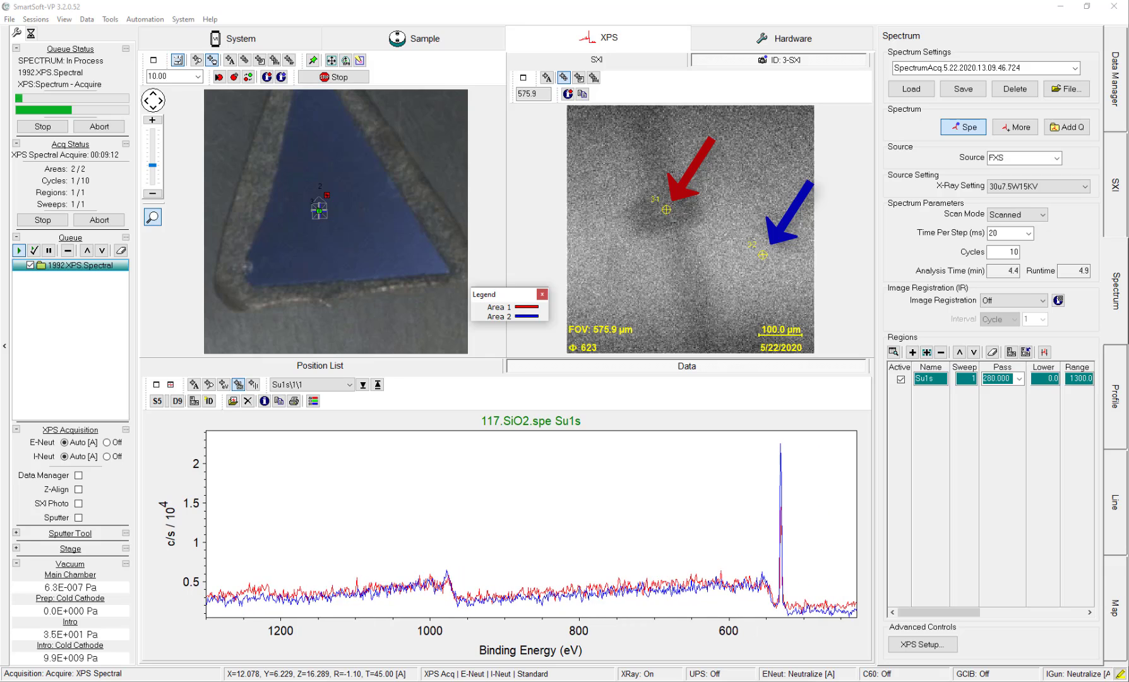
Zoom the spectrum plot to roughly 585–495 eV around the O1s peak.
{"action": "right_click", "coordinate": [689, 446]}
{"action": "left_click", "coordinate": [705, 465]}
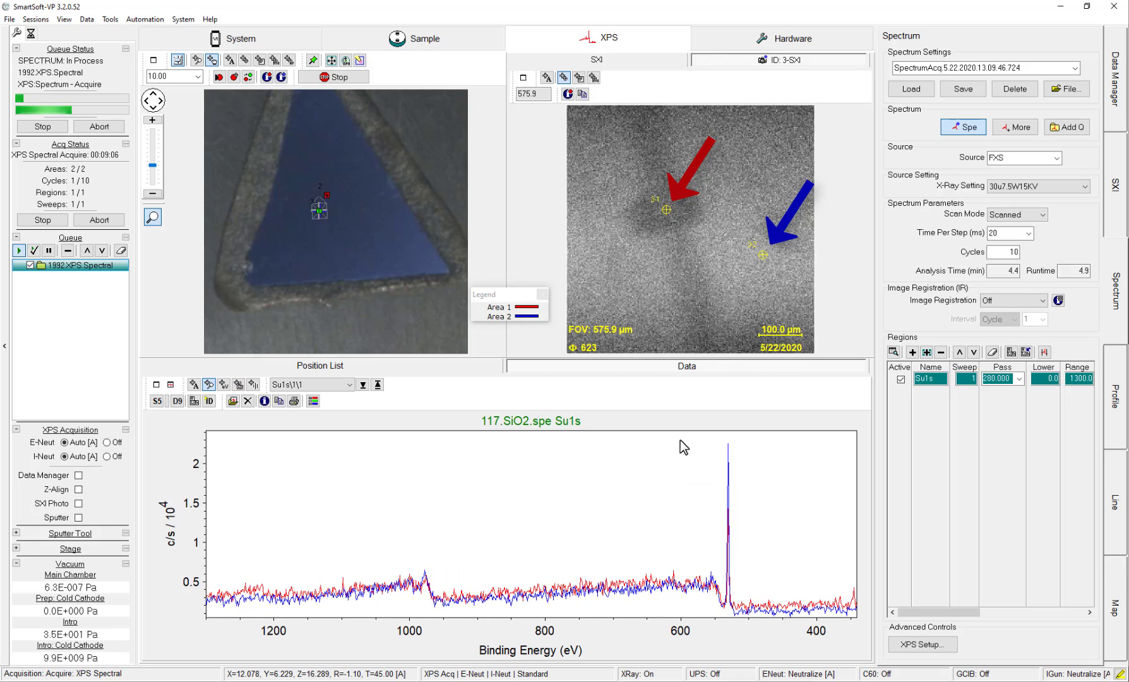
{"action": "left_click_drag", "start_coordinate": [680, 441], "coordinate": [700, 584]}
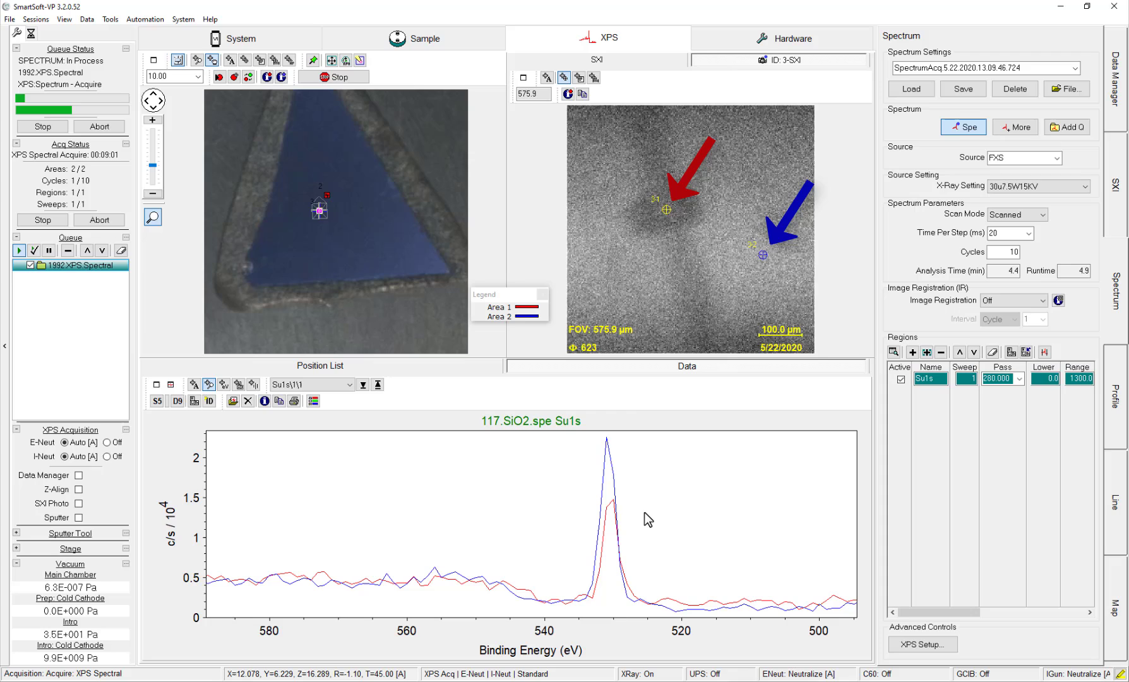
Identify the oxygen peak near 530 eV with Element Cursor, then clear the label.
{"action": "right_click", "coordinate": [609, 447]}
{"action": "left_click", "coordinate": [613, 492]}
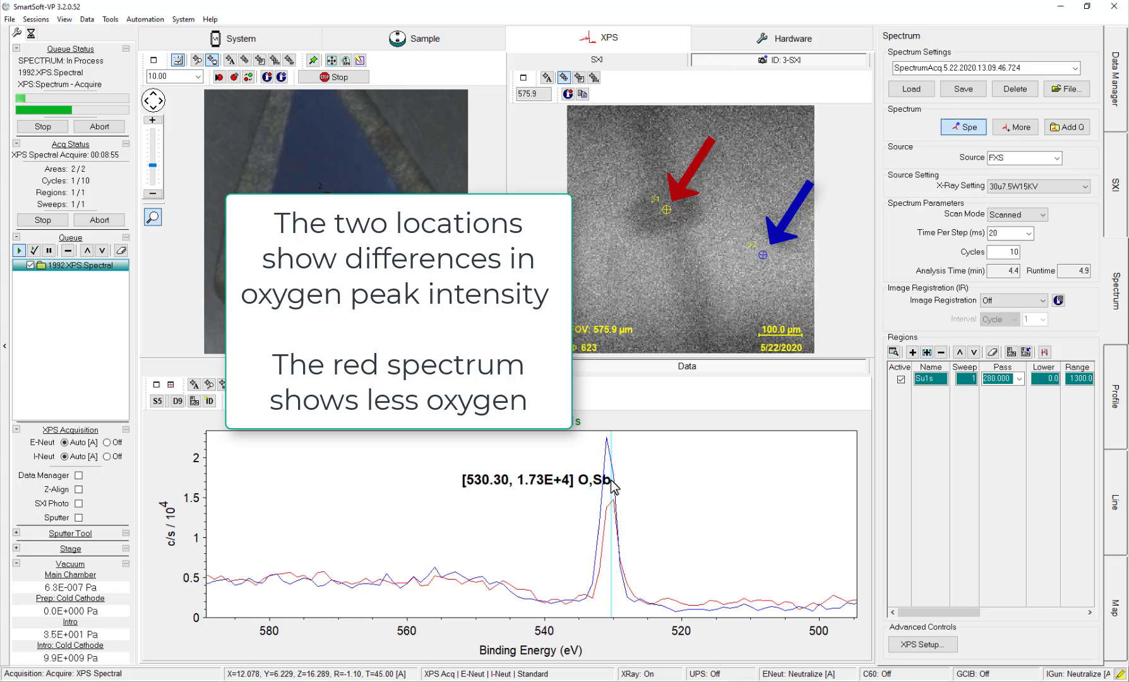
{"action": "left_click", "coordinate": [613, 483]}
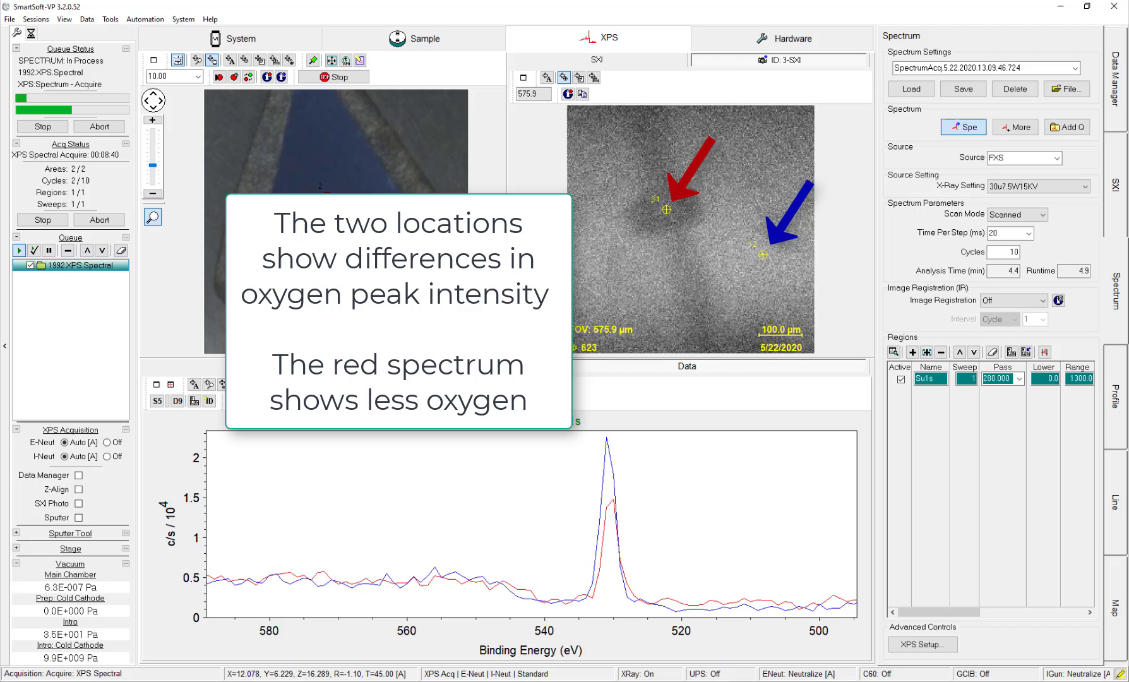
Reset the plot to Full Scale (Y), then zoom onto the carbon peak near 283 eV.
{"action": "mouse_move", "coordinate": [468, 431]}
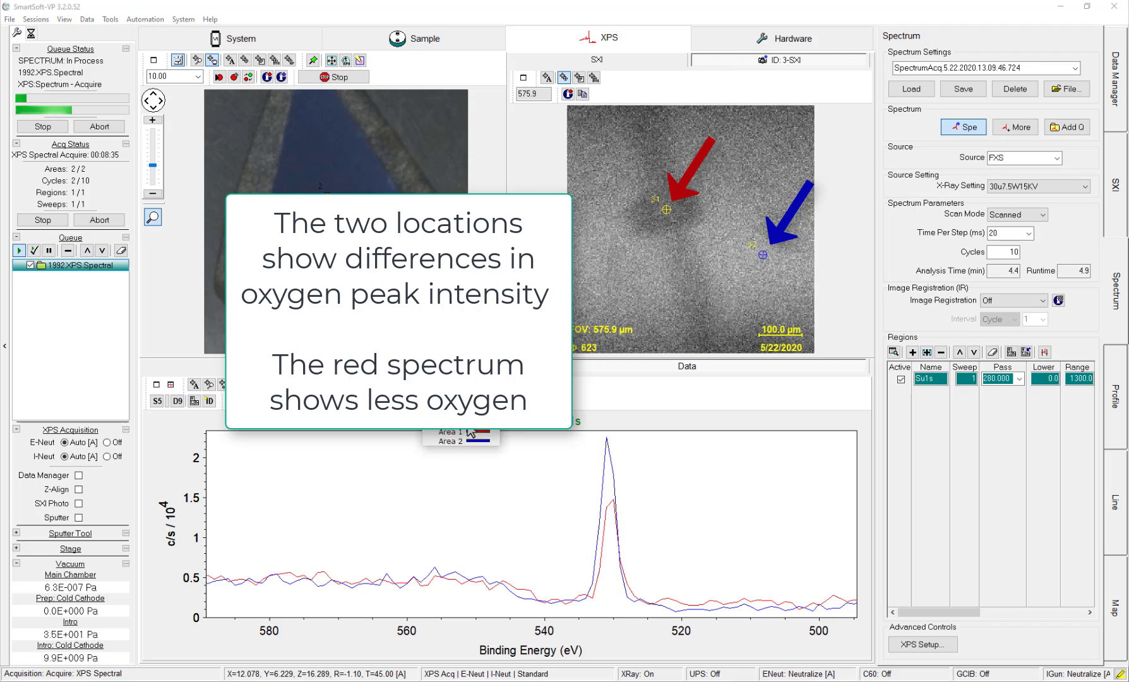
{"action": "right_click", "coordinate": [492, 453]}
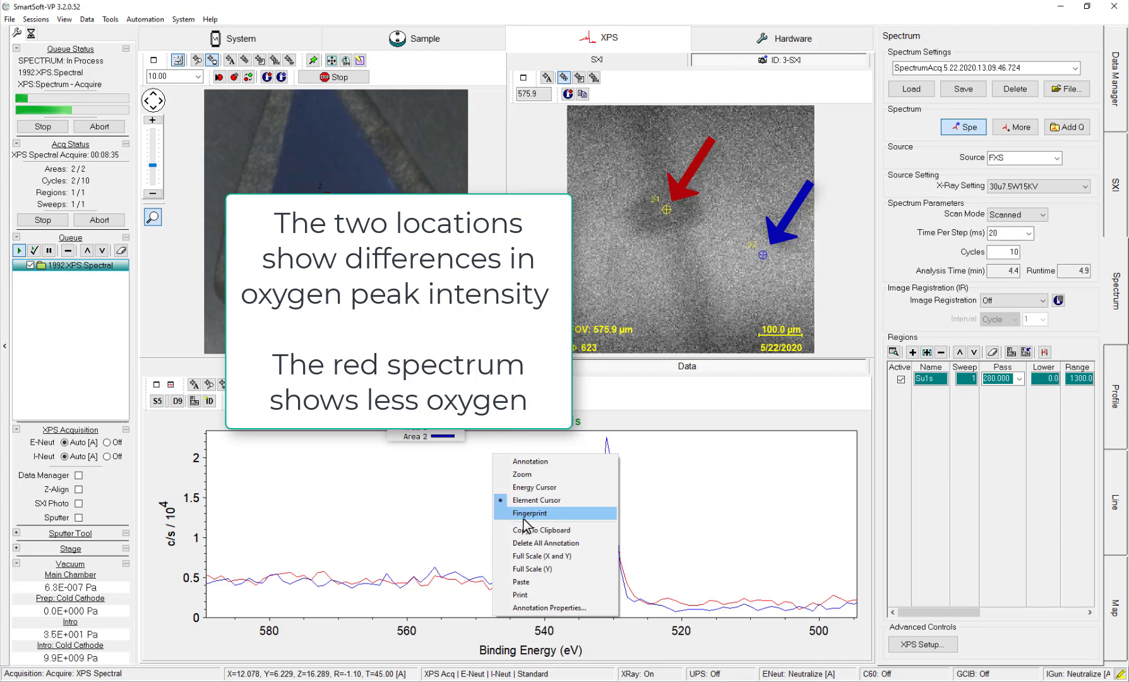
{"action": "left_click", "coordinate": [529, 571]}
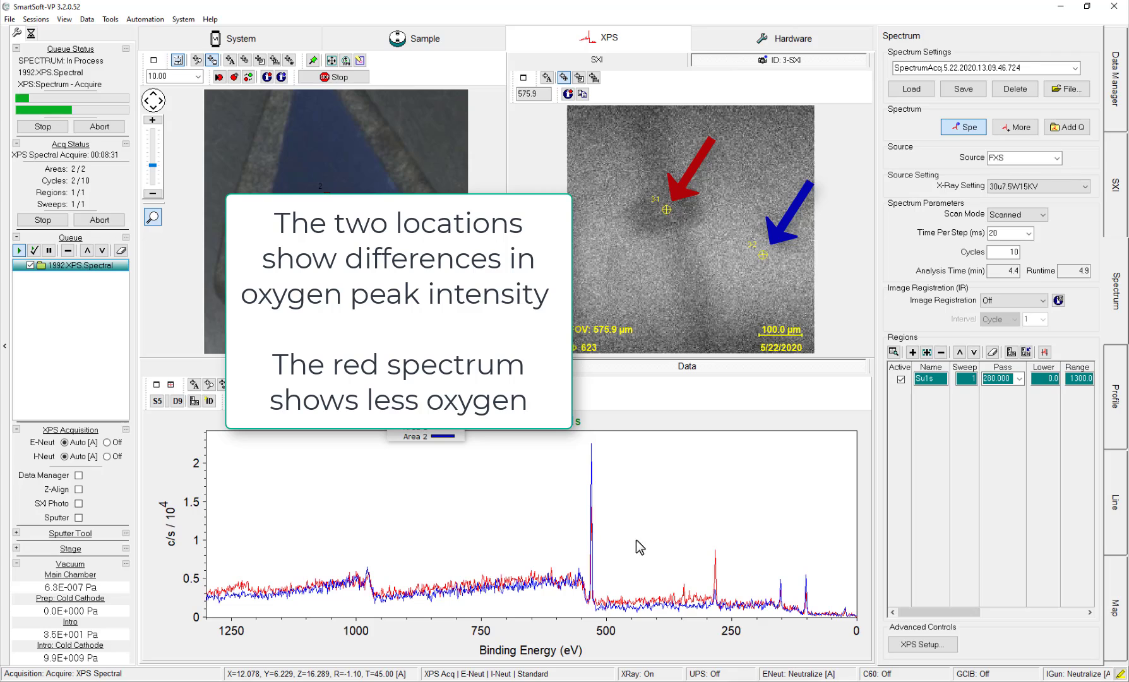
{"action": "left_click_drag", "start_coordinate": [669, 536], "coordinate": [717, 576]}
{"action": "right_click", "coordinate": [710, 510]}
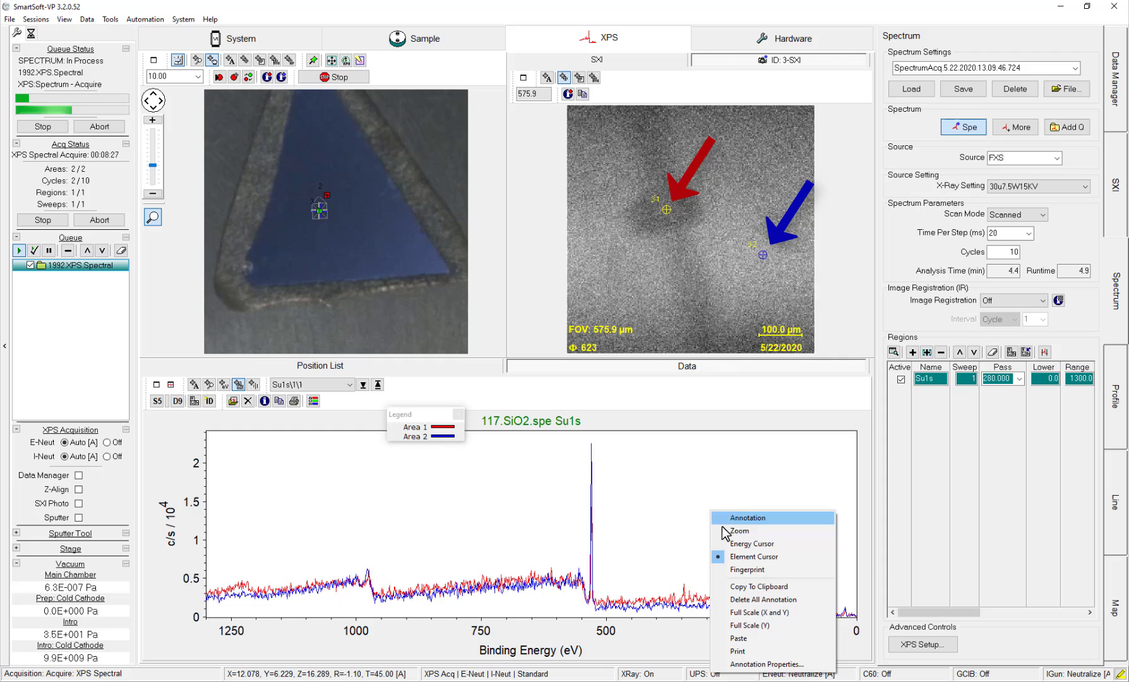
{"action": "left_click", "coordinate": [723, 531]}
{"action": "left_click_drag", "start_coordinate": [672, 539], "coordinate": [739, 626]}
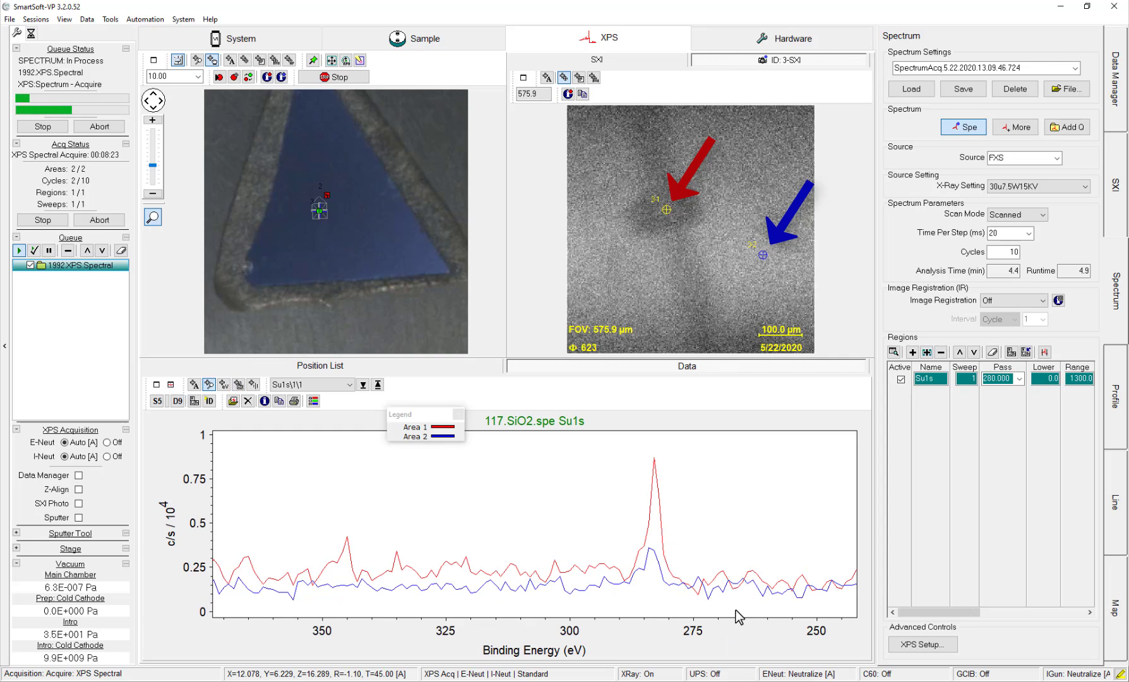
Identify the 283 eV carbon peak with Element Cursor, then clear the label.
{"action": "right_click", "coordinate": [654, 499]}
{"action": "left_click", "coordinate": [679, 540]}
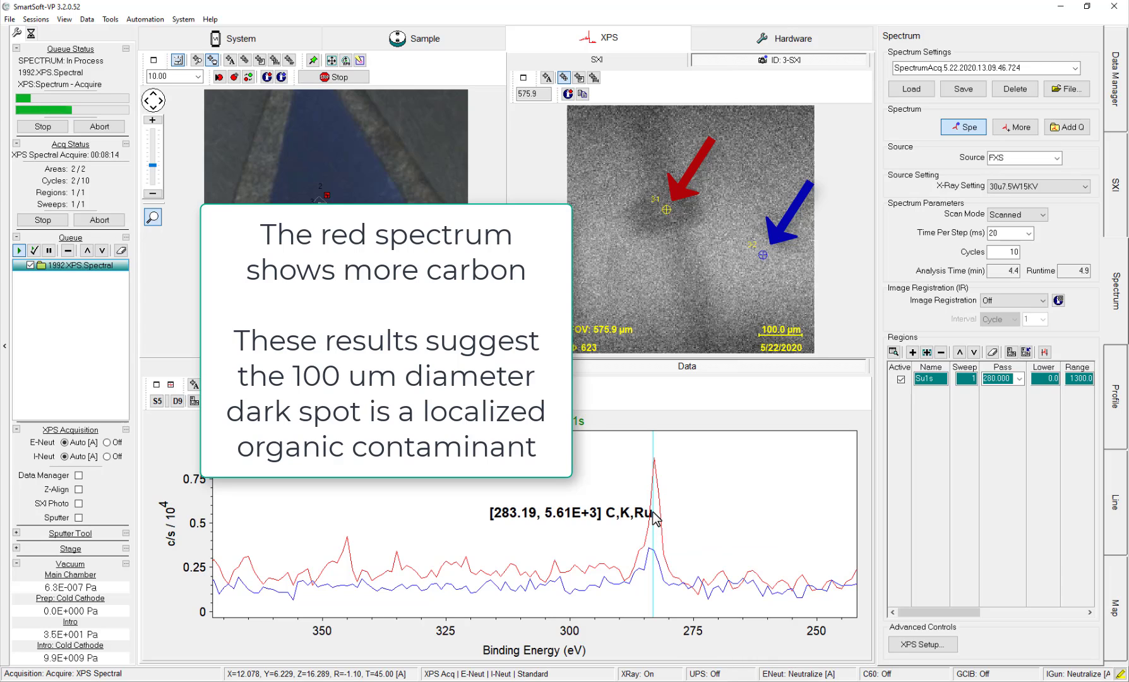
{"action": "left_click", "coordinate": [657, 515]}
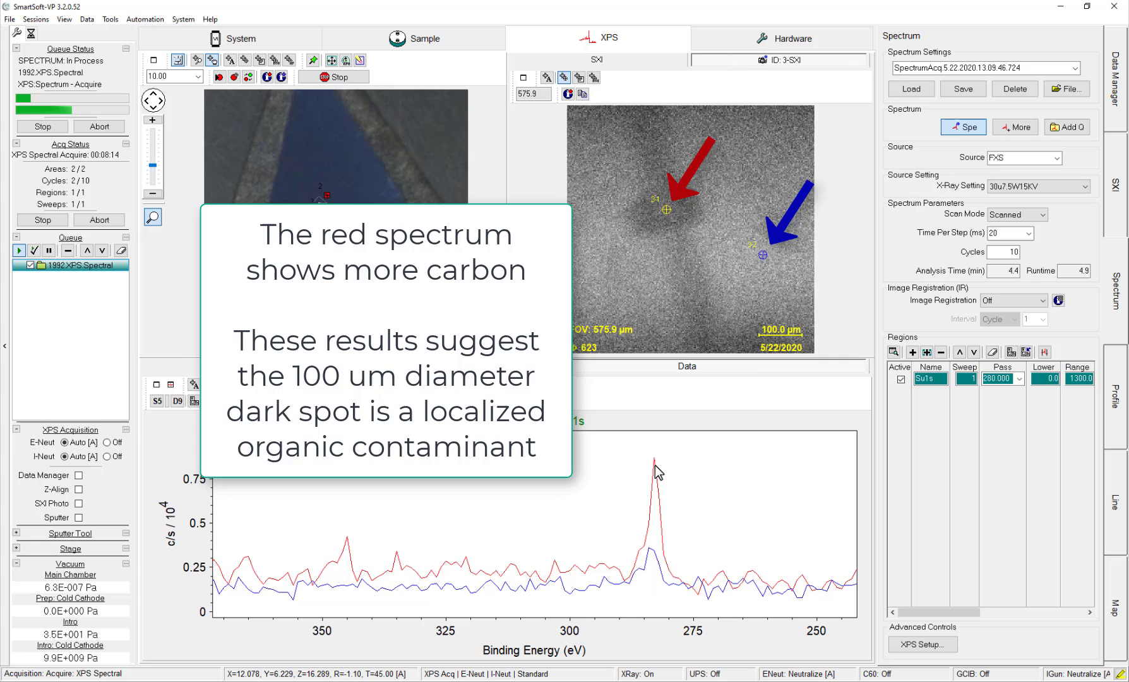